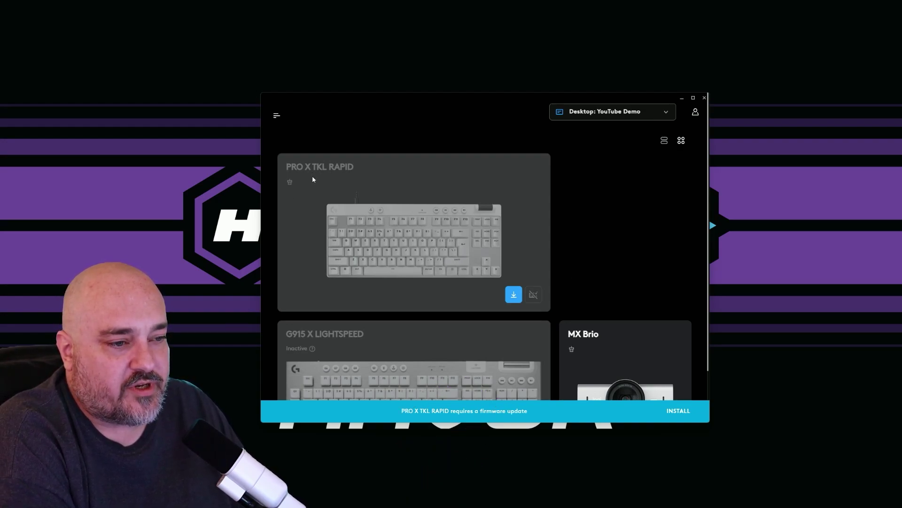
# Download and install the firmware update for the PRO X TKL RAPID keyboard.
pyautogui.click(513, 294)
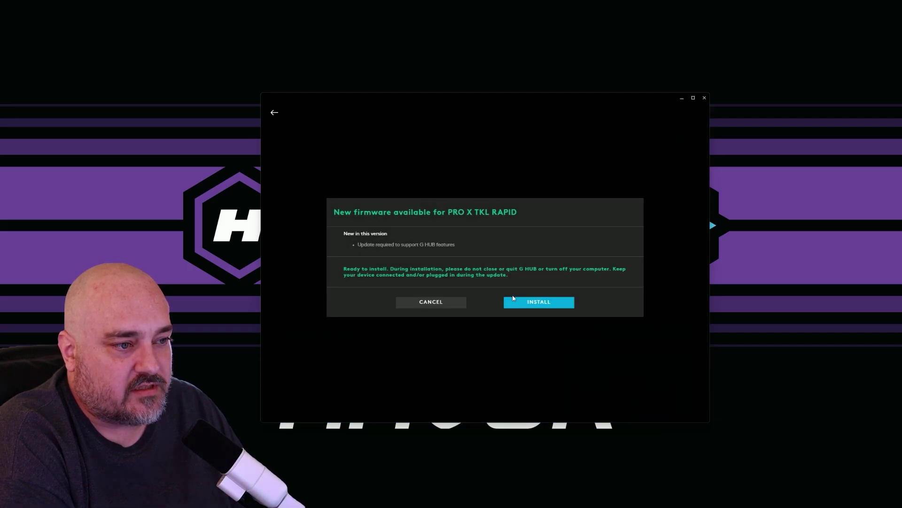
pyautogui.click(525, 305)
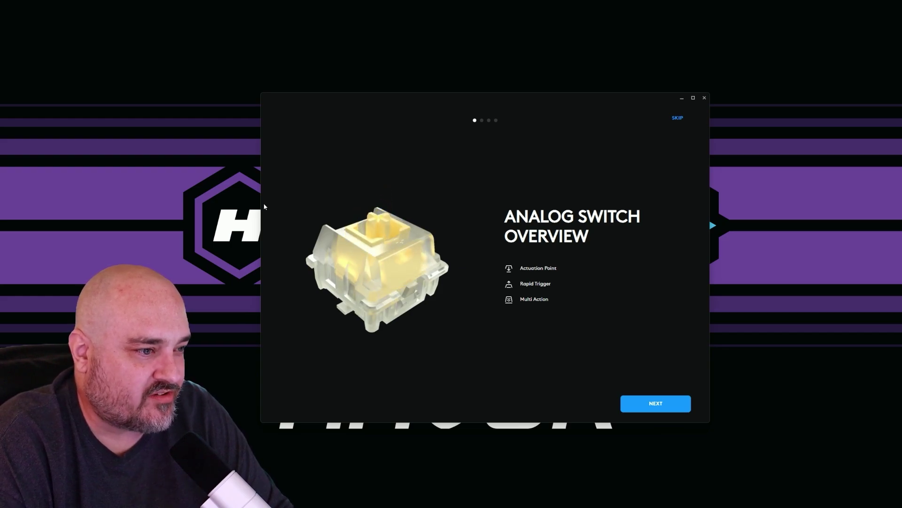
# Go through the Actuation Point, Rapid Trigger and Multi Action tutorial pages and finish with LET'S PARTY.
pyautogui.click(657, 405)
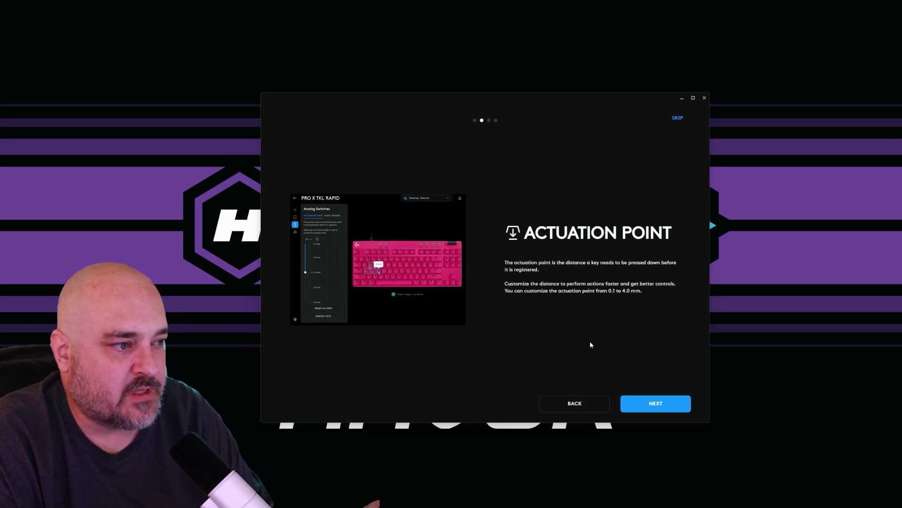
pyautogui.click(640, 410)
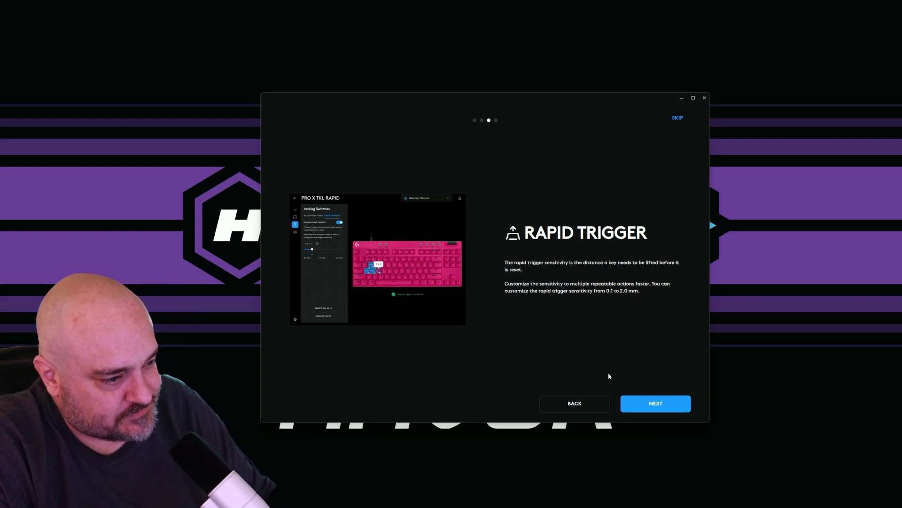
pyautogui.click(653, 401)
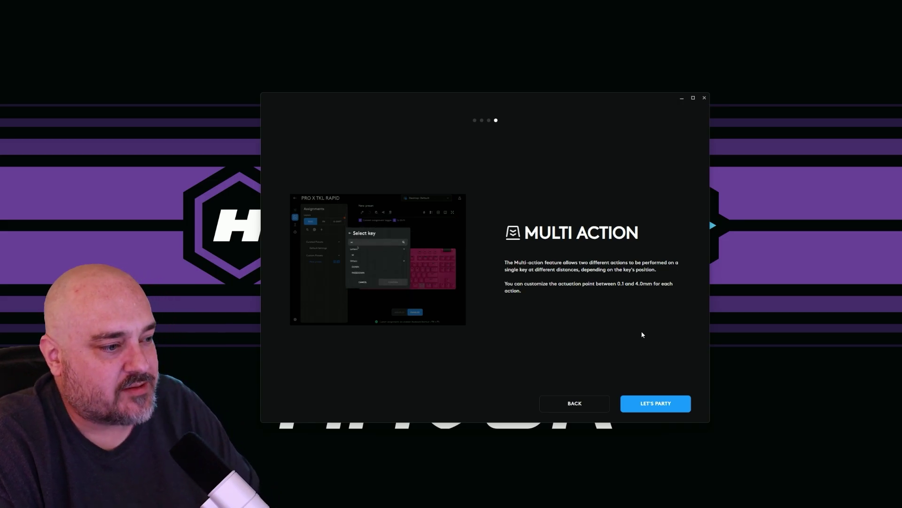
pyautogui.click(650, 407)
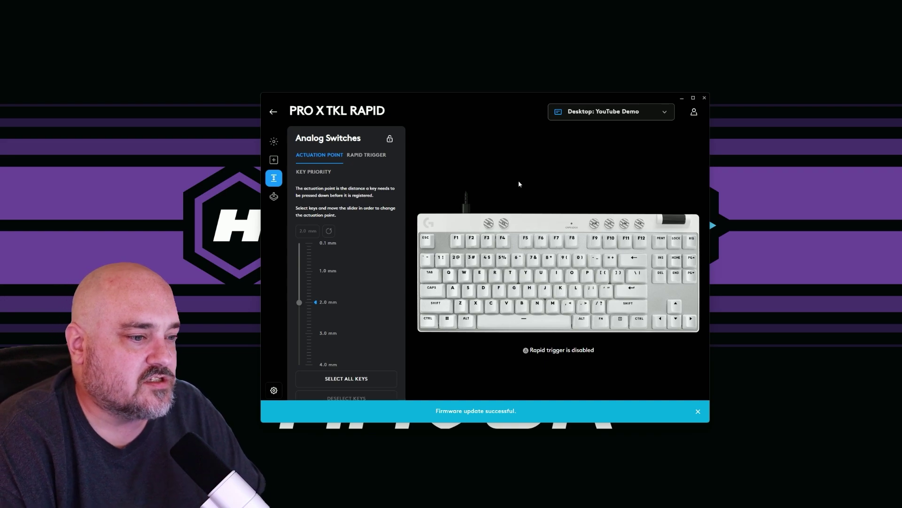
# Dismiss the 'Firmware update successful' banner.
pyautogui.click(698, 410)
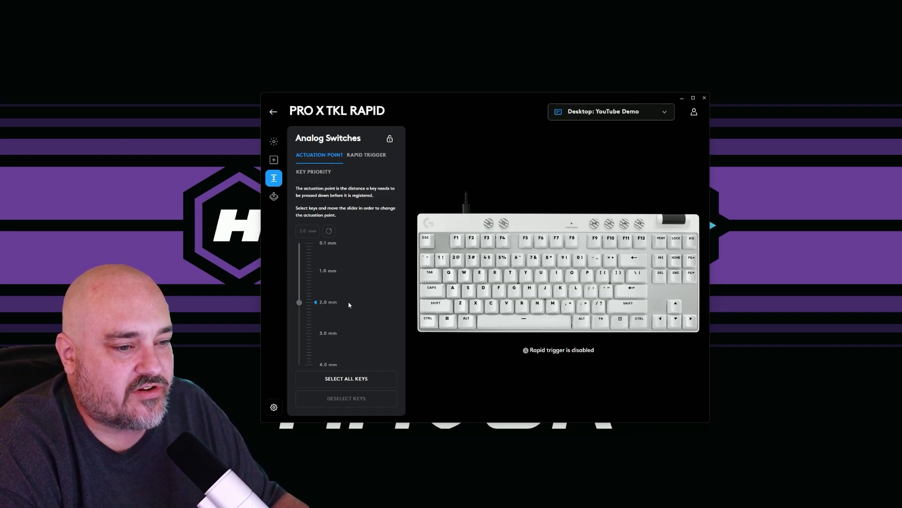
# Select the W, A, S and D keys and reset their actuation point to default.
pyautogui.click(361, 384)
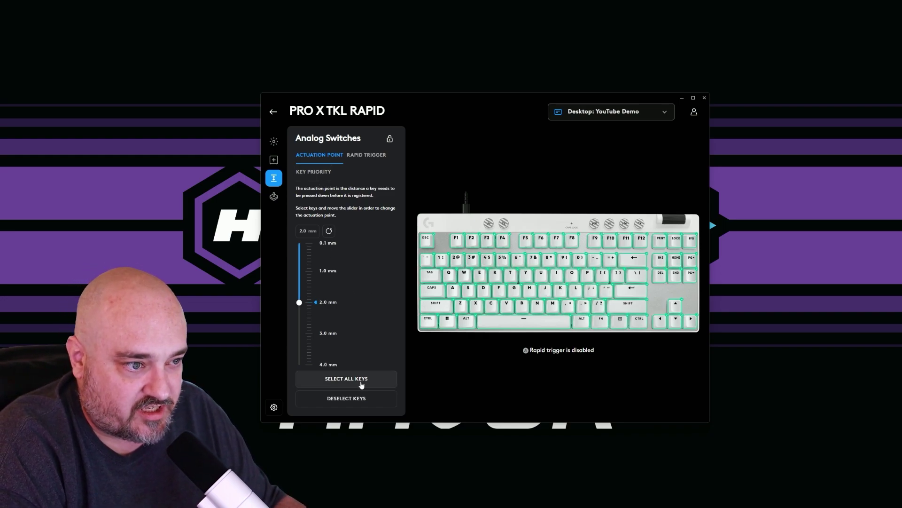
pyautogui.click(361, 398)
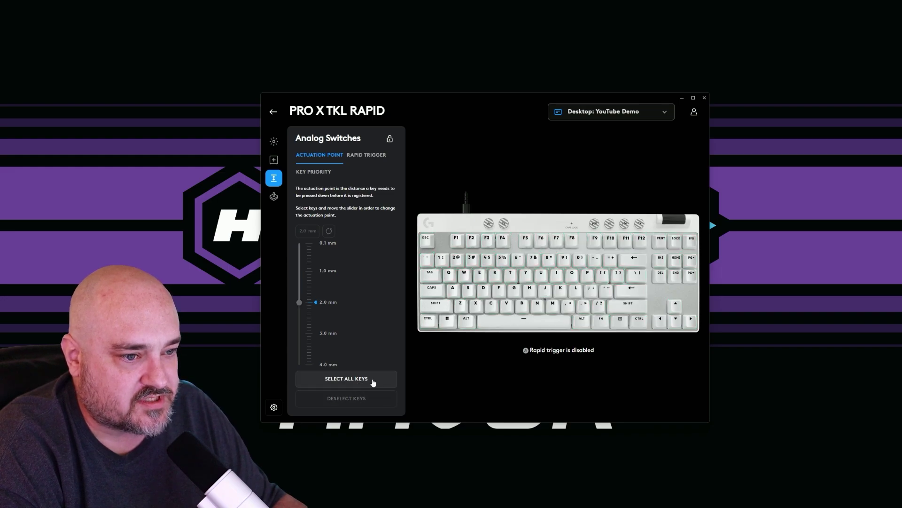
pyautogui.click(464, 277)
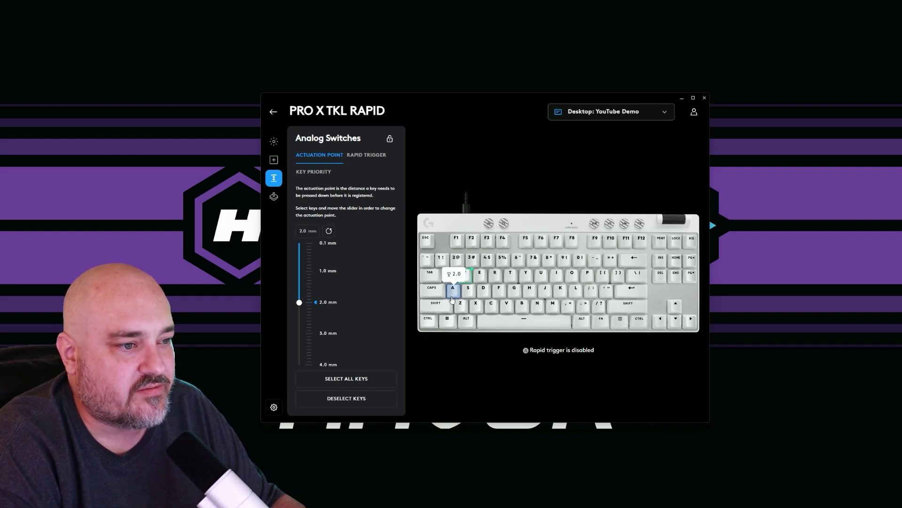
pyautogui.click(452, 290)
pyautogui.click(468, 290)
pyautogui.click(480, 293)
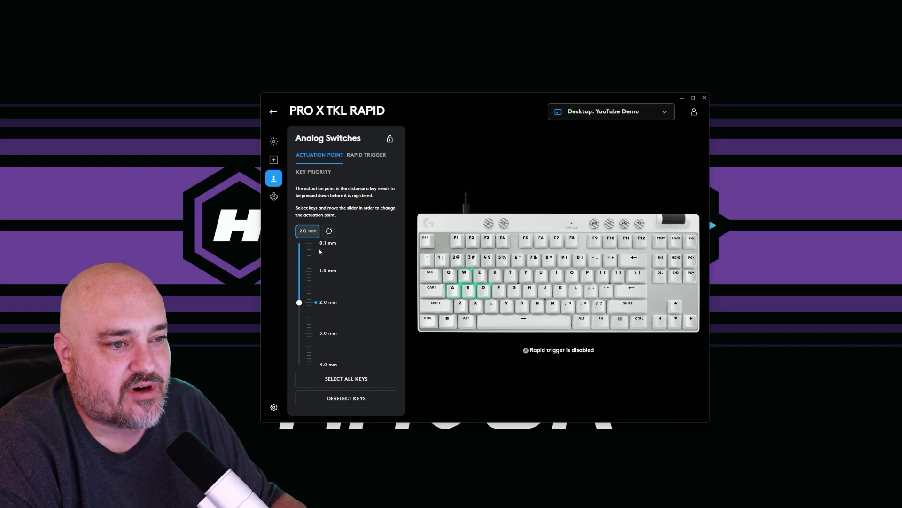
pyautogui.click(329, 231)
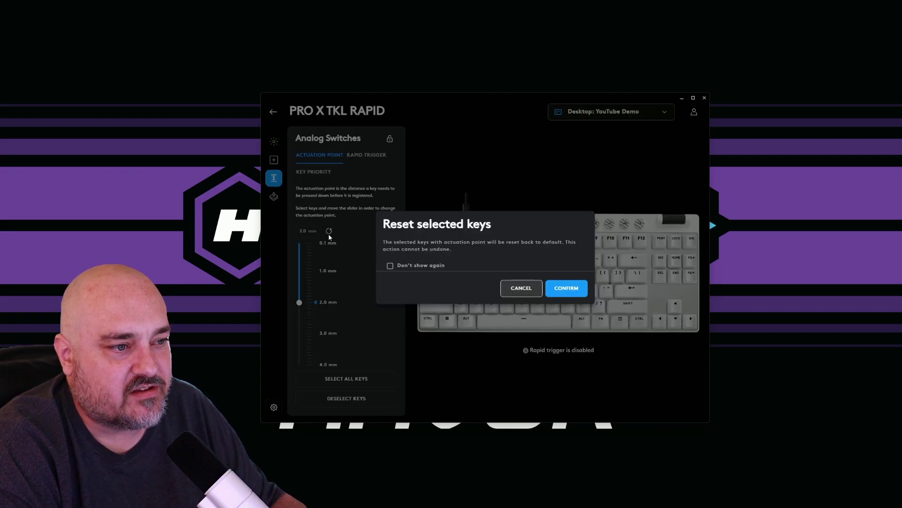
pyautogui.click(535, 288)
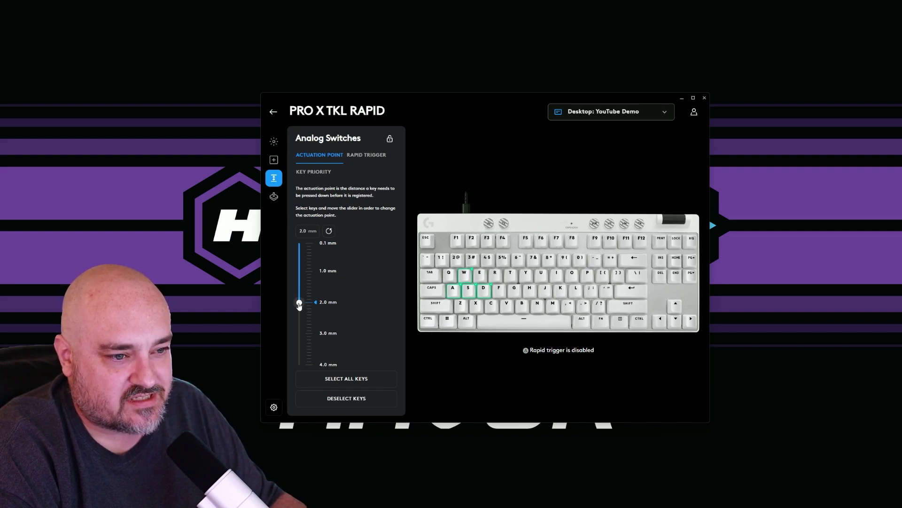
# Set the WASD actuation point to 0.5 mm and bring up the Rapid Trigger settings.
pyautogui.moveTo(299, 303); pyautogui.dragTo(303, 258)
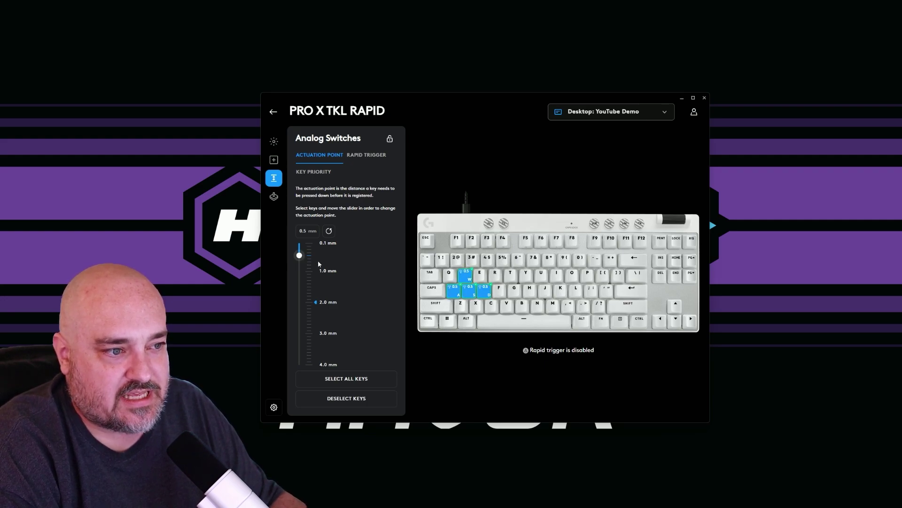
pyautogui.moveTo(467, 283)
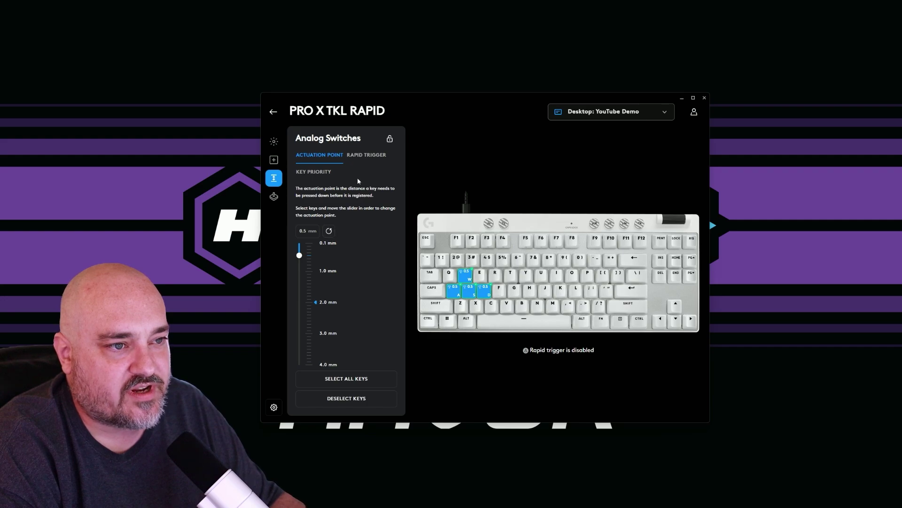
pyautogui.click(362, 155)
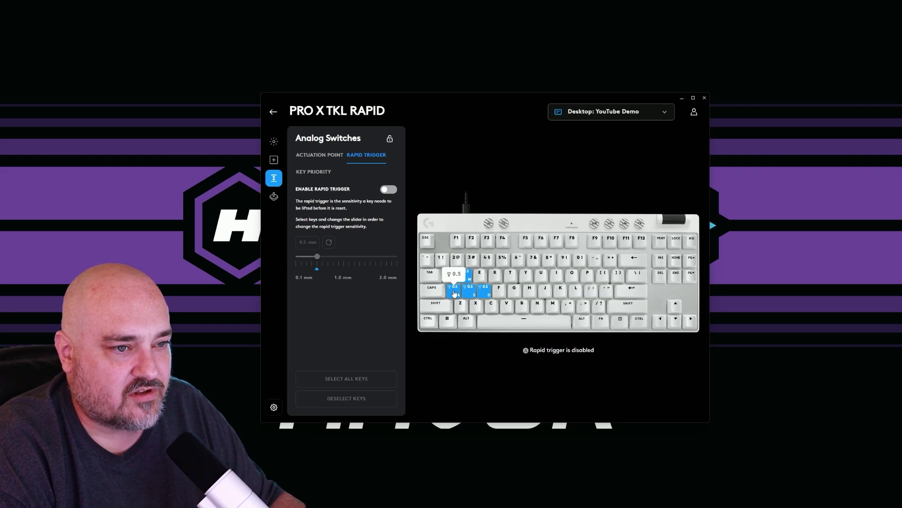
# Enable rapid trigger for the WASD keys at 0.5 mm, then go to Game Mode.
pyautogui.click(389, 190)
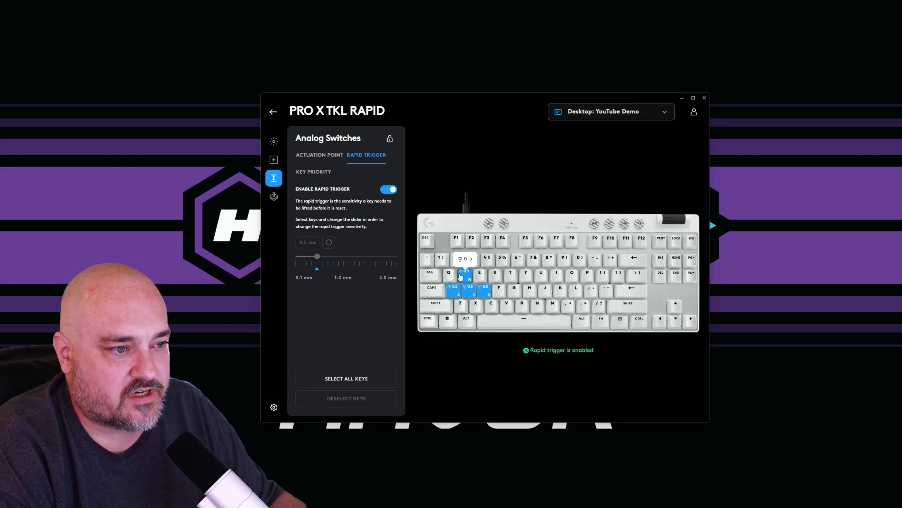
pyautogui.click(455, 291)
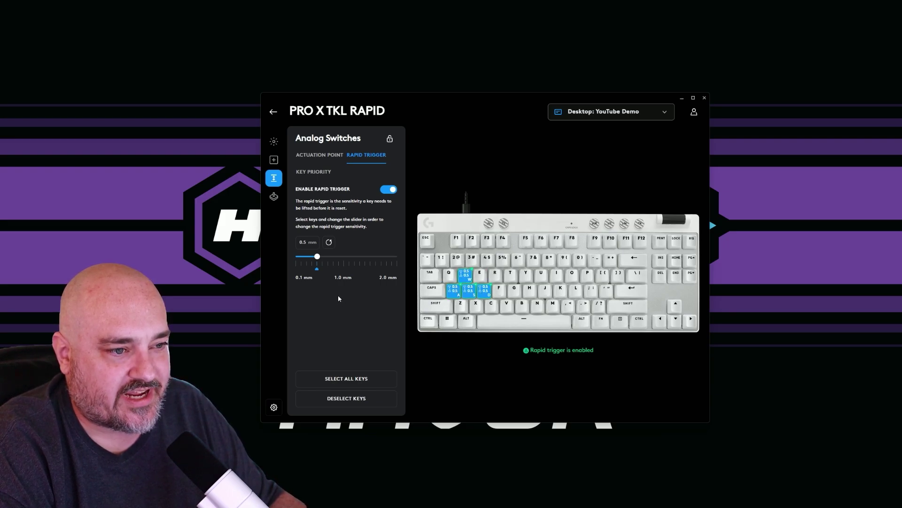
pyautogui.click(274, 196)
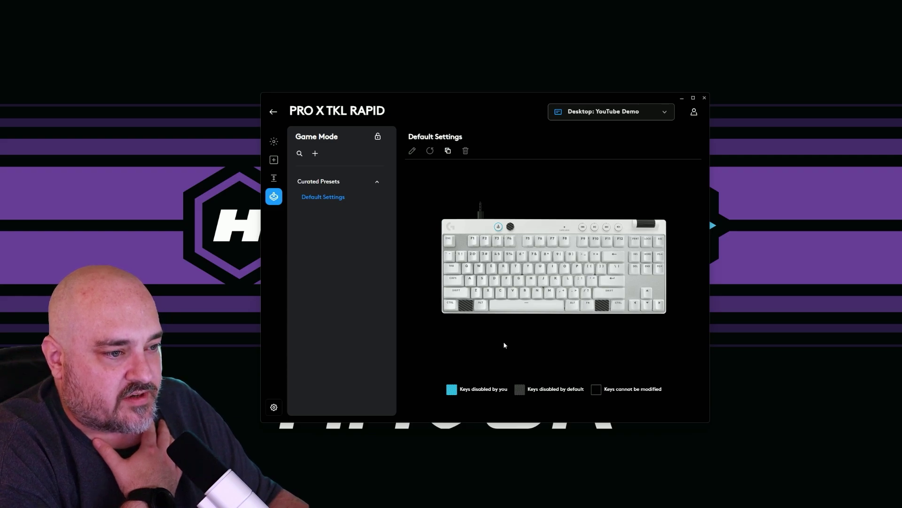
# Disable and re-enable the right Alt key in game mode, then go to Assignments.
pyautogui.click(572, 306)
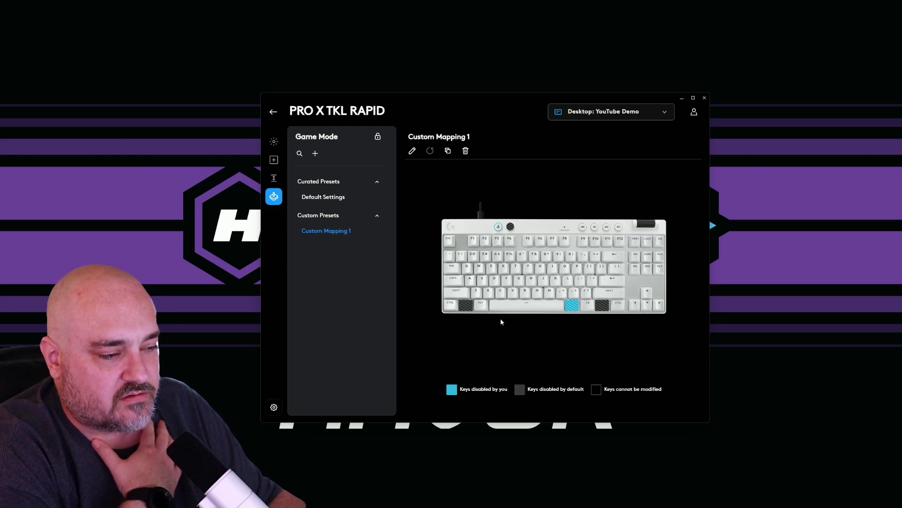
pyautogui.click(570, 308)
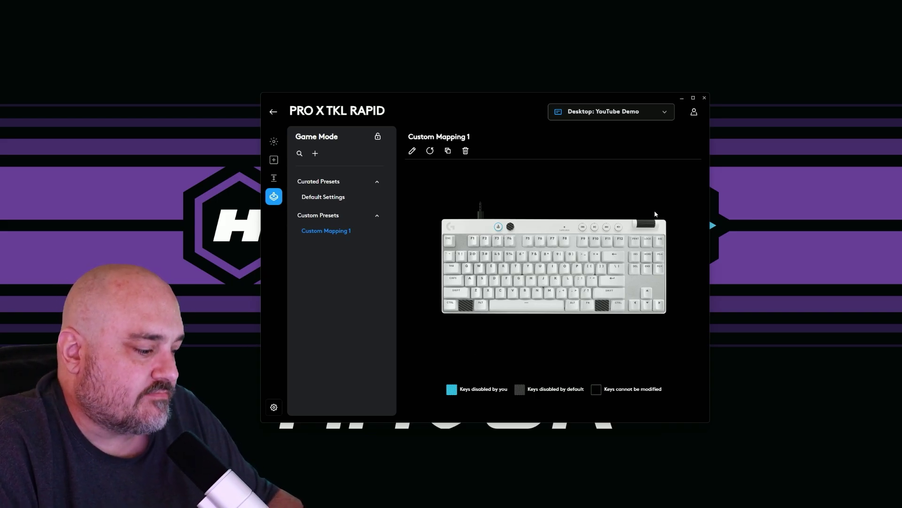
pyautogui.click(274, 160)
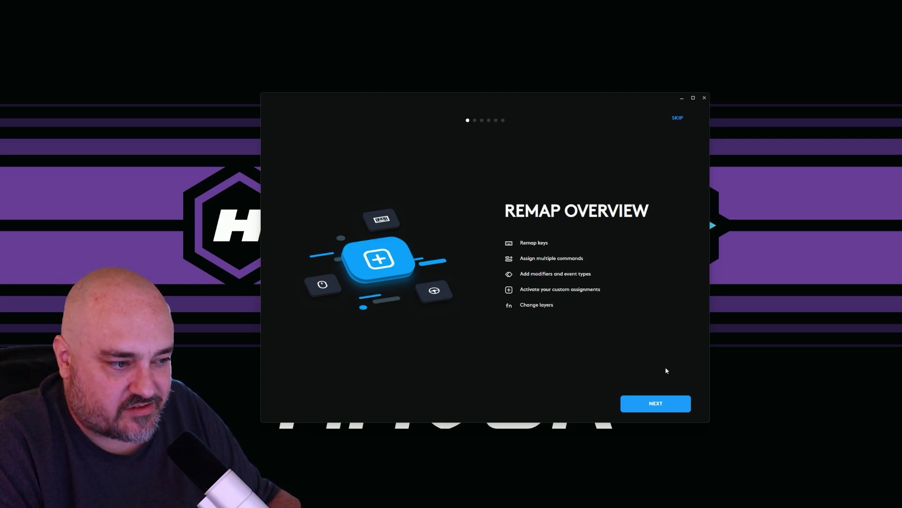
# Advance through the Remap onboarding to reach the Assignments page.
pyautogui.click(653, 406)
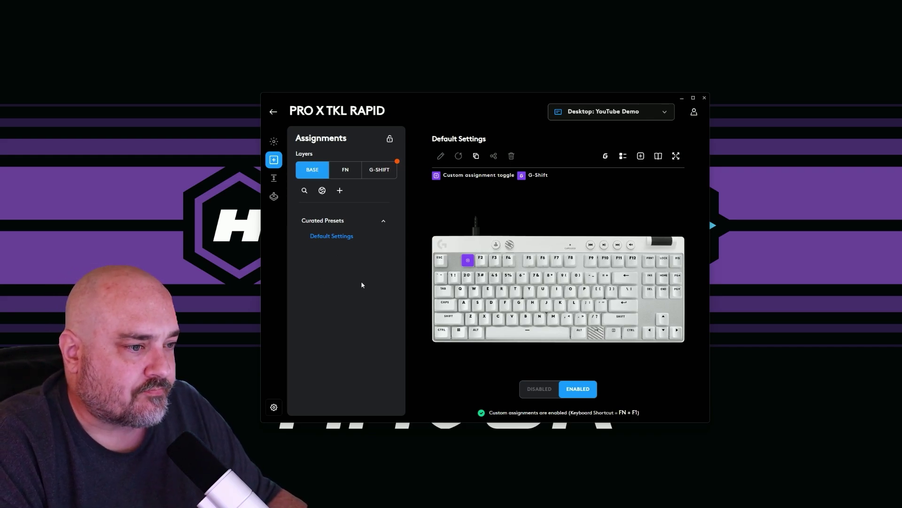
# On the FN layer, start remapping Z with Shift as modifier and Press as event type.
pyautogui.click(347, 171)
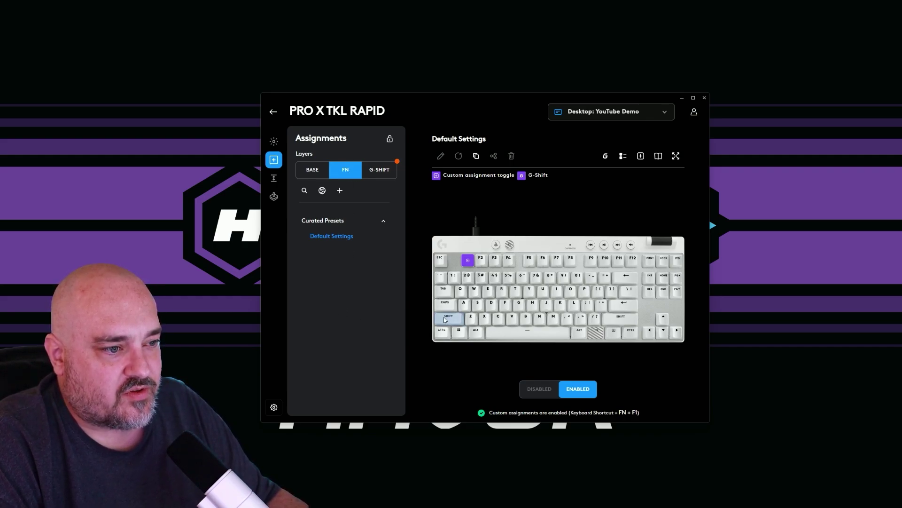
pyautogui.click(468, 321)
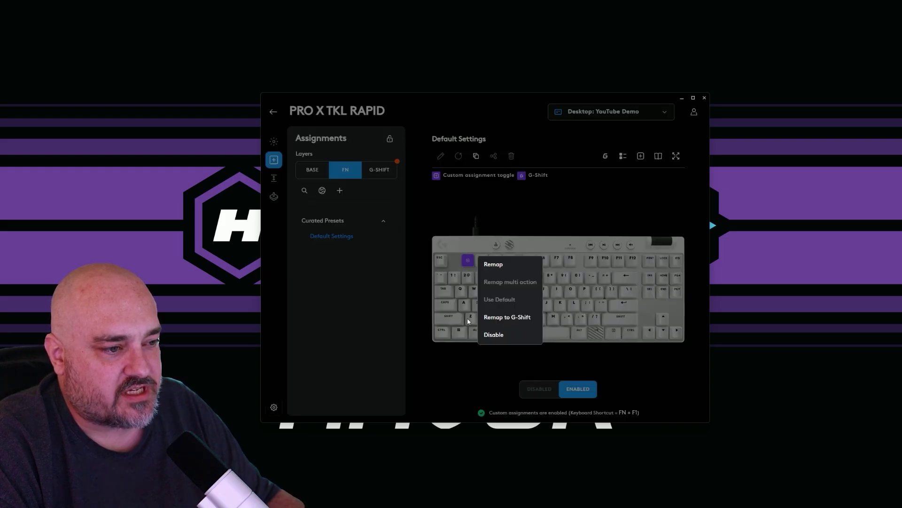
pyautogui.click(494, 265)
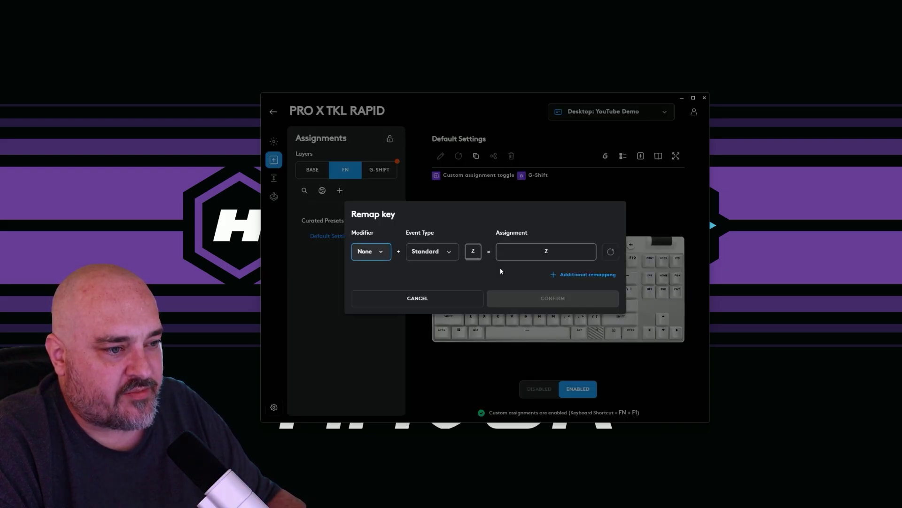
pyautogui.click(382, 256)
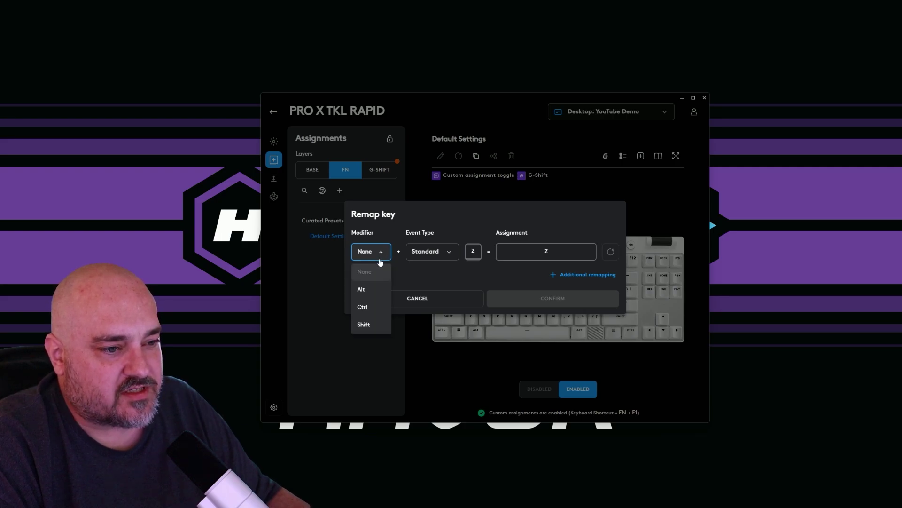
pyautogui.click(371, 326)
pyautogui.click(429, 252)
pyautogui.click(423, 295)
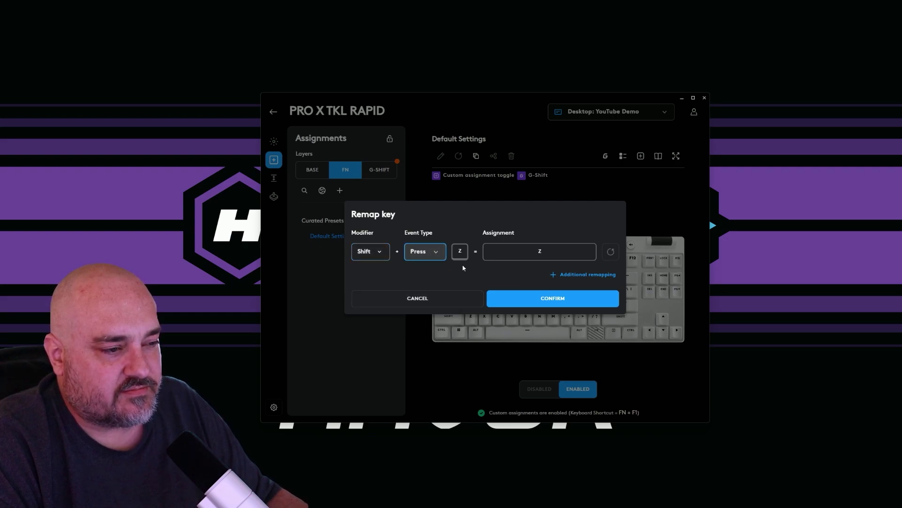
# Choose the letter B as the output and confirm the Shift+Z remap.
pyautogui.click(542, 253)
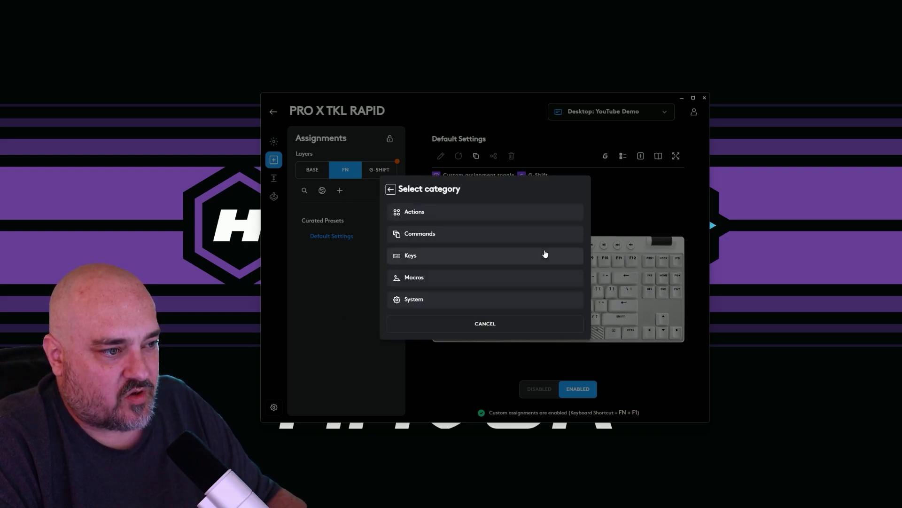
pyautogui.click(433, 215)
pyautogui.click(400, 230)
pyautogui.click(517, 358)
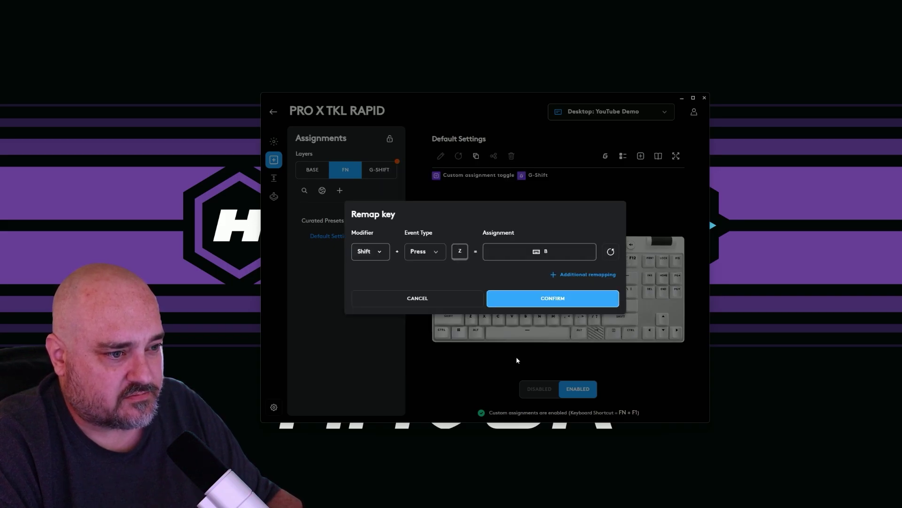
pyautogui.click(543, 303)
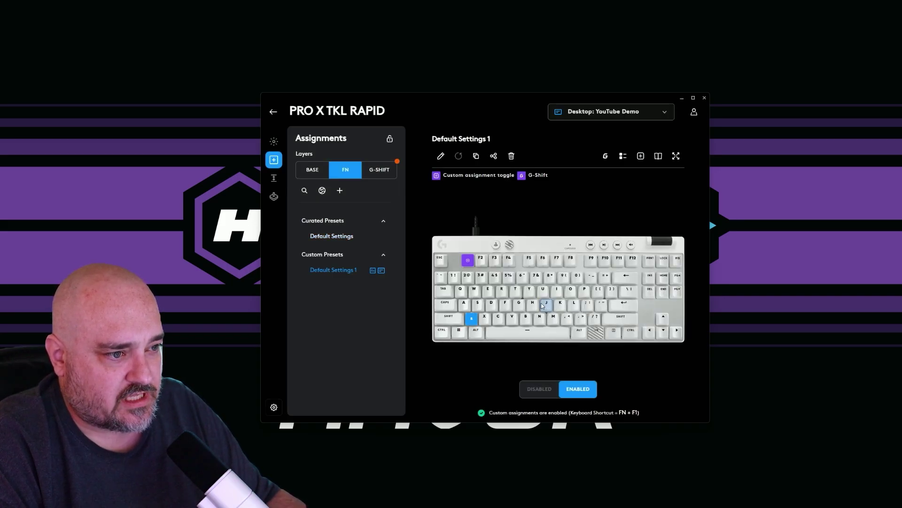
pyautogui.moveTo(474, 324)
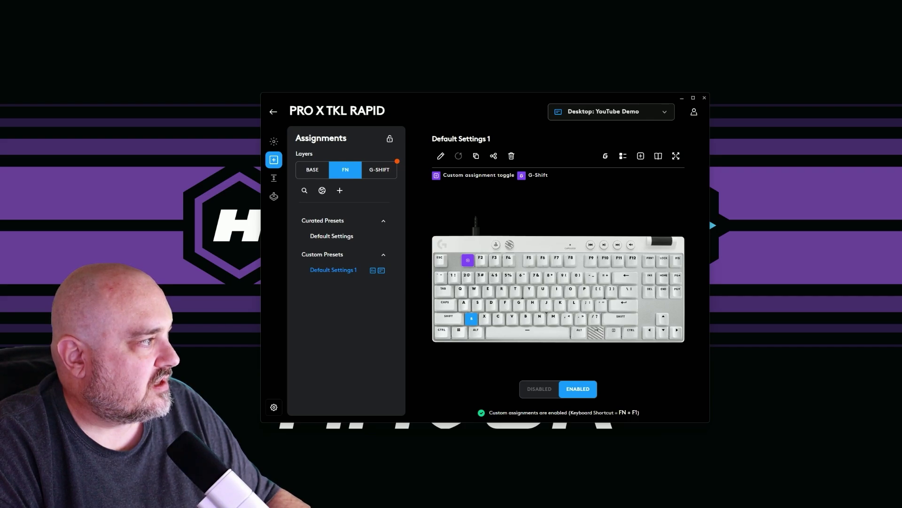
# Test the remap in a Notepad note, typing z then b on a new line, and return to G HUB.
pyautogui.press('b')
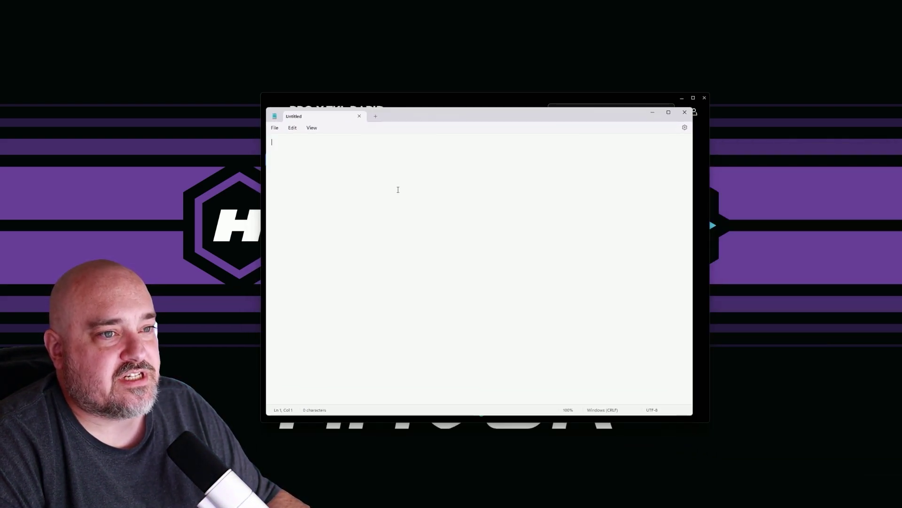
pyautogui.write('z')
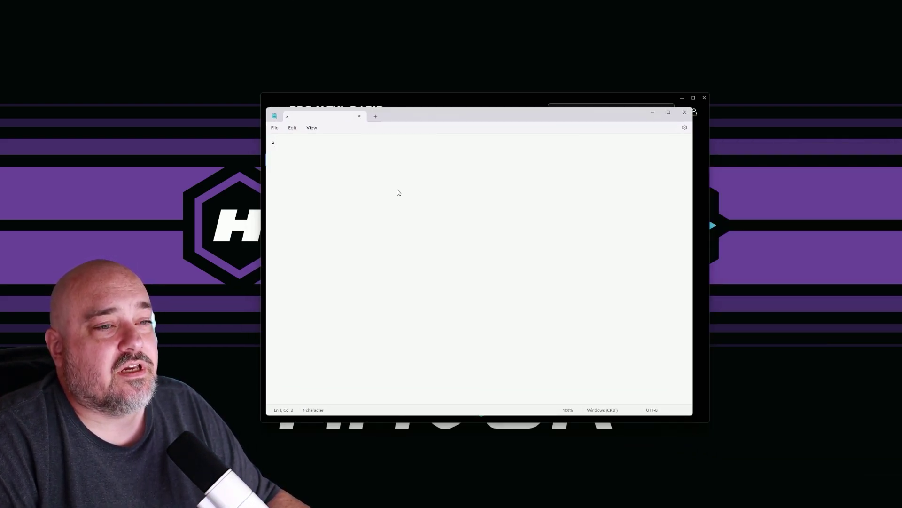
pyautogui.press('Return')
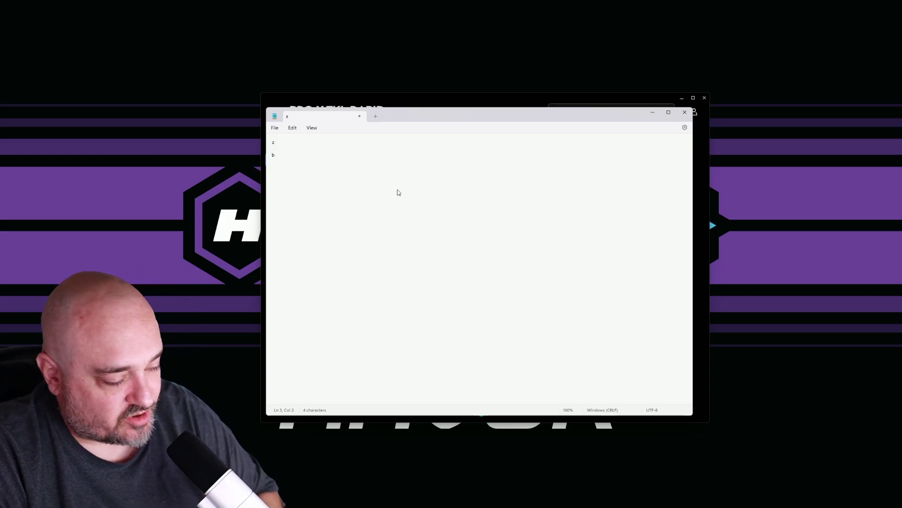
pyautogui.hotkey('alt', 'Tab')
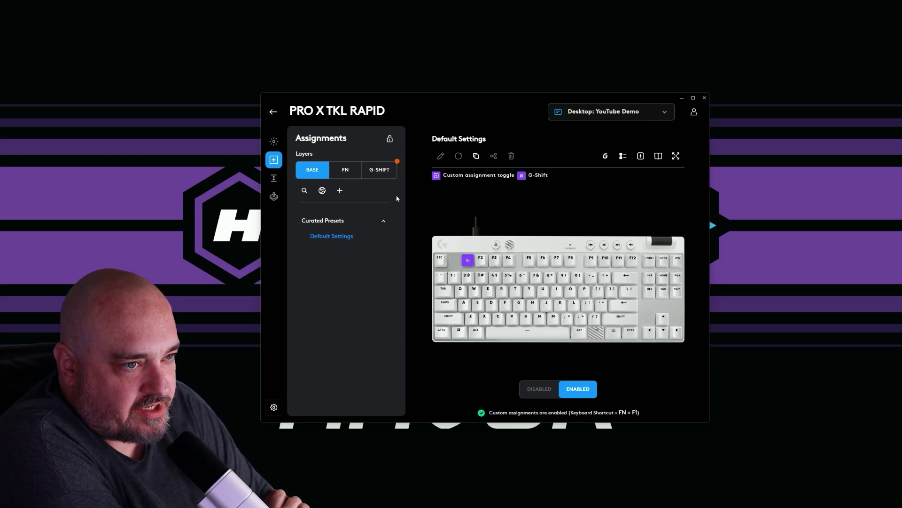
# Check the G-Shift layer, then remap the base-layer tilde key to G-Shift.
pyautogui.moveTo(397, 162)
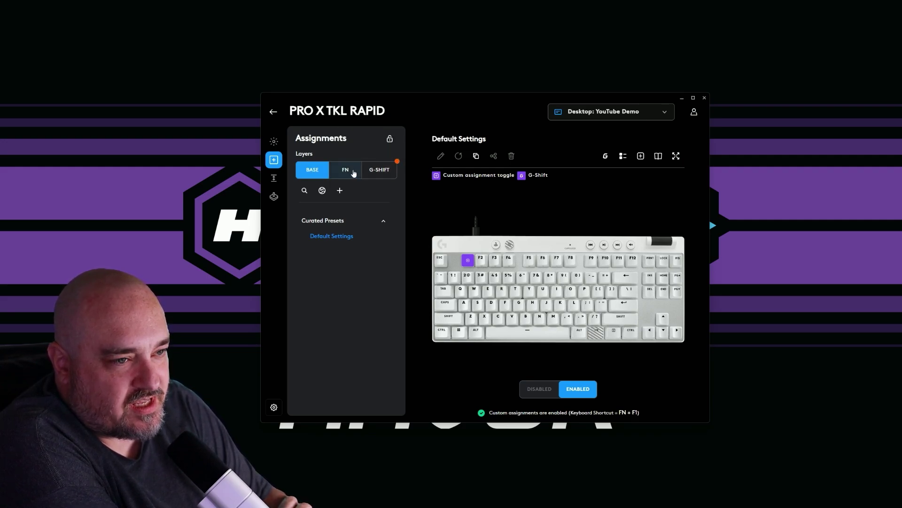
pyautogui.click(378, 170)
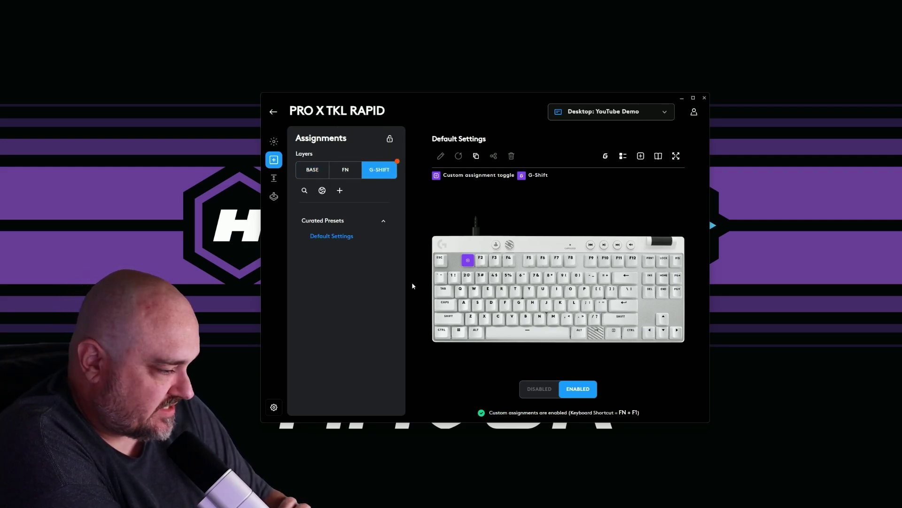
pyautogui.click(312, 169)
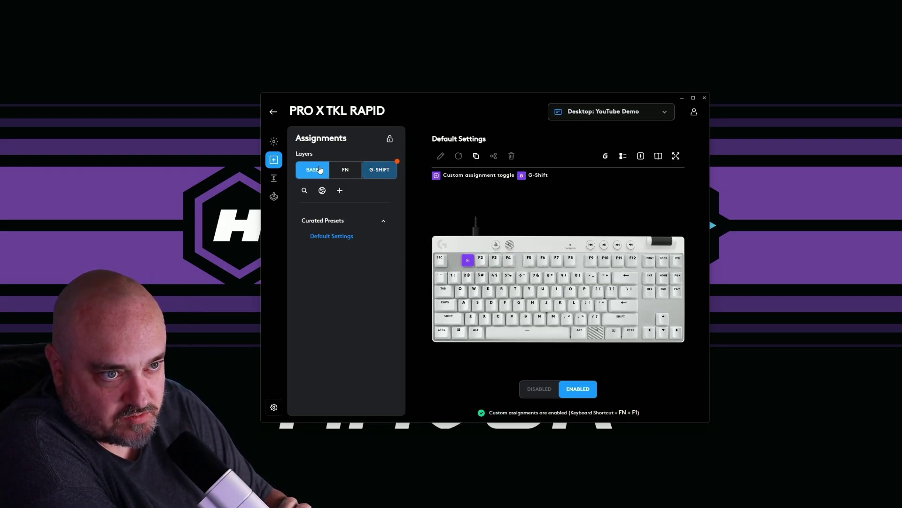
pyautogui.rightClick(440, 277)
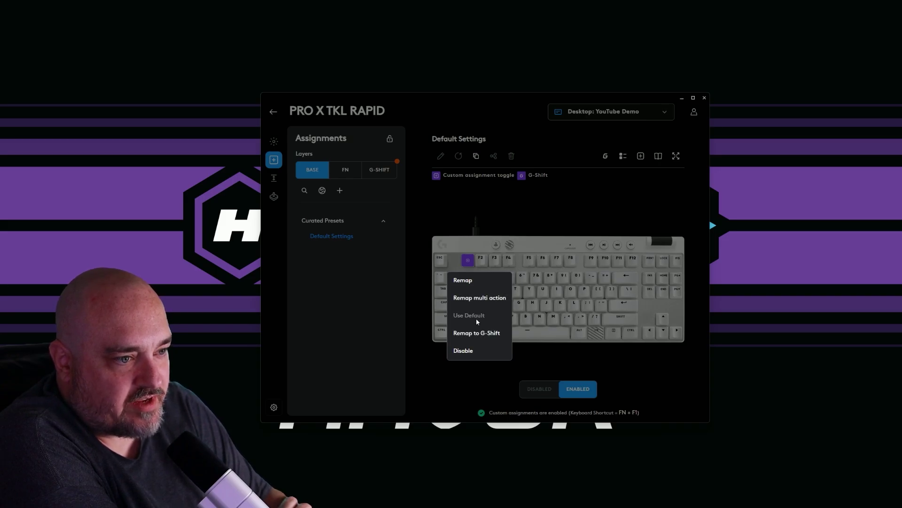
pyautogui.click(476, 333)
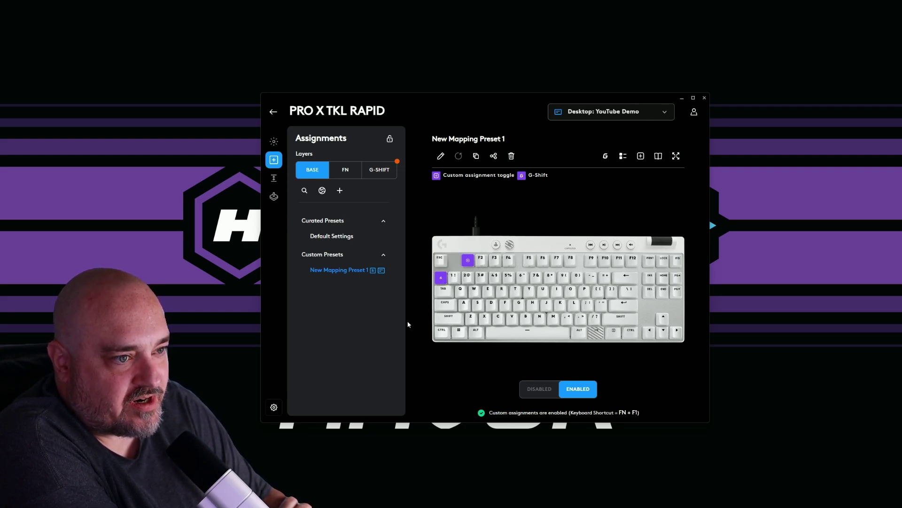
# On the G-Shift layer, remap Z to the Open Emoji Panel command and confirm it.
pyautogui.click(383, 175)
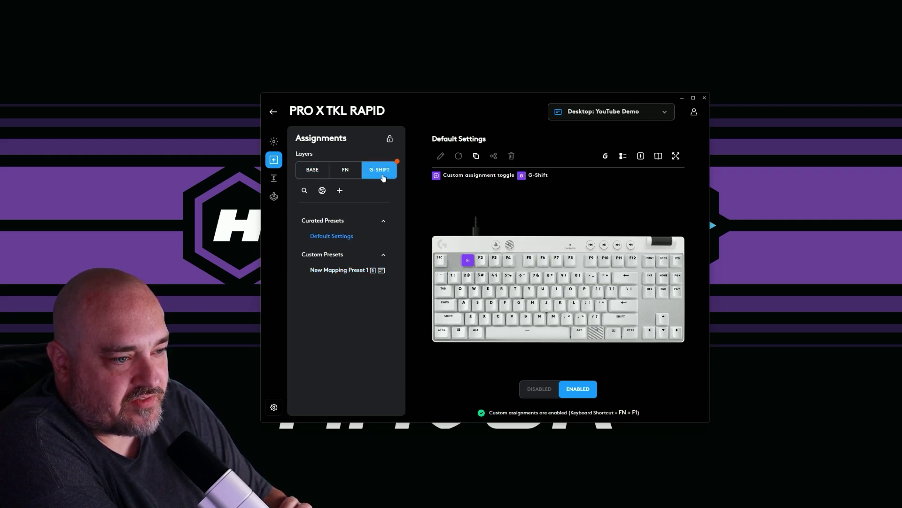
pyautogui.click(471, 319)
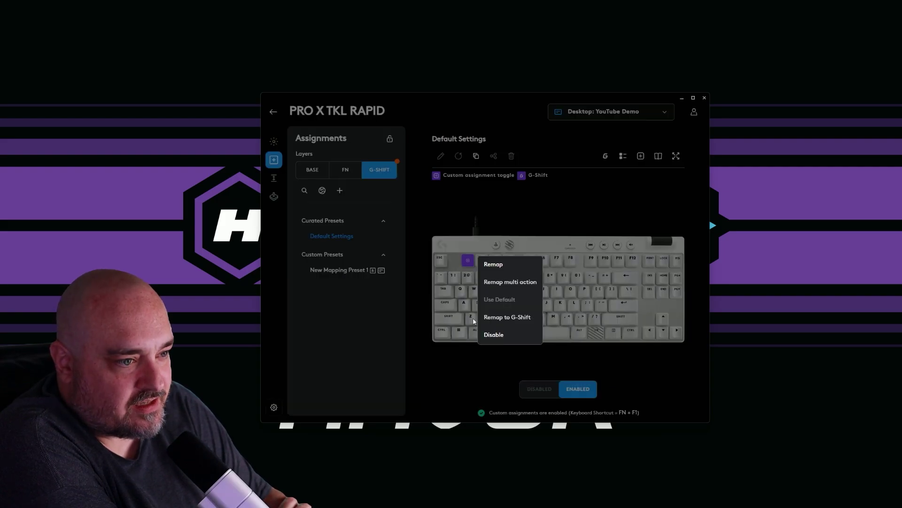
pyautogui.click(498, 265)
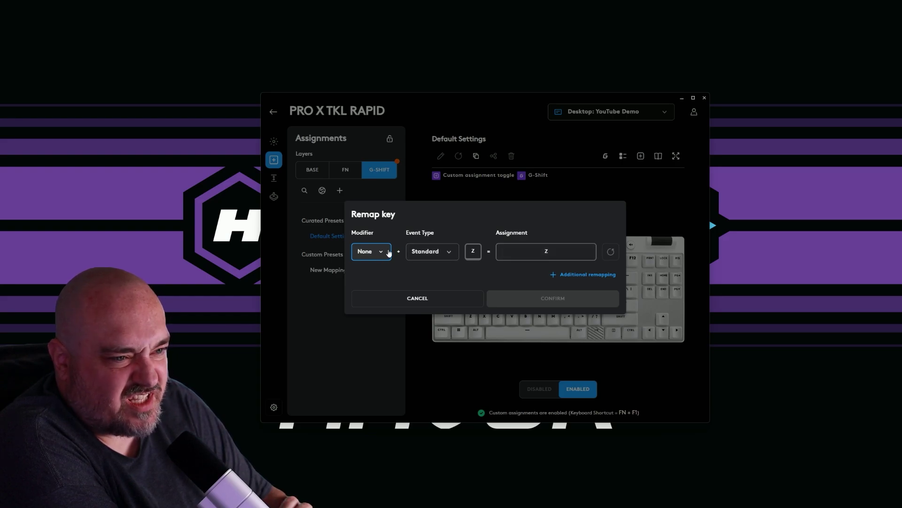
pyautogui.click(523, 258)
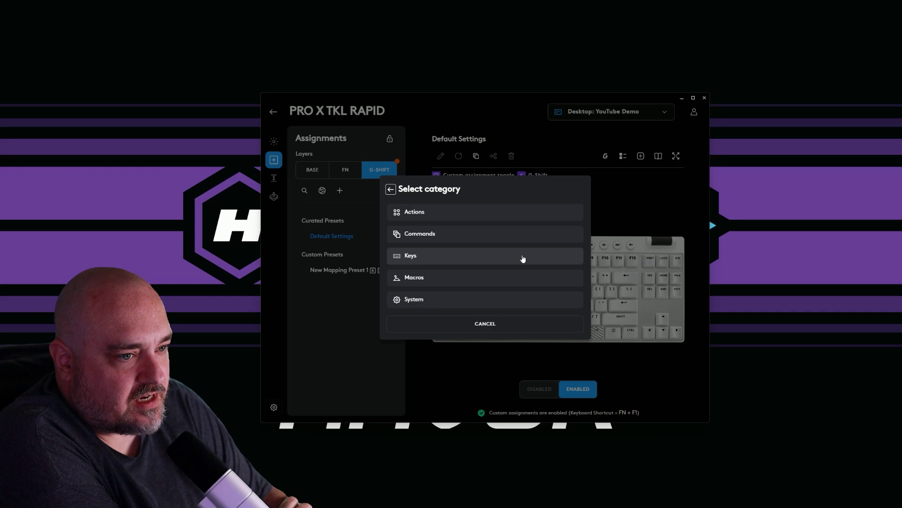
pyautogui.click(441, 240)
pyautogui.scroll(-5, 432, 245)
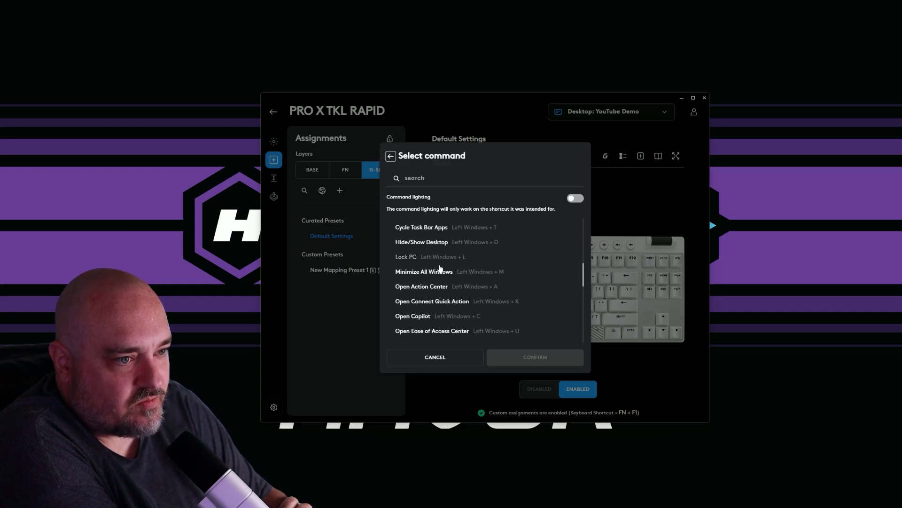
pyautogui.scroll(-3, 445, 269)
pyautogui.scroll(-3, 447, 272)
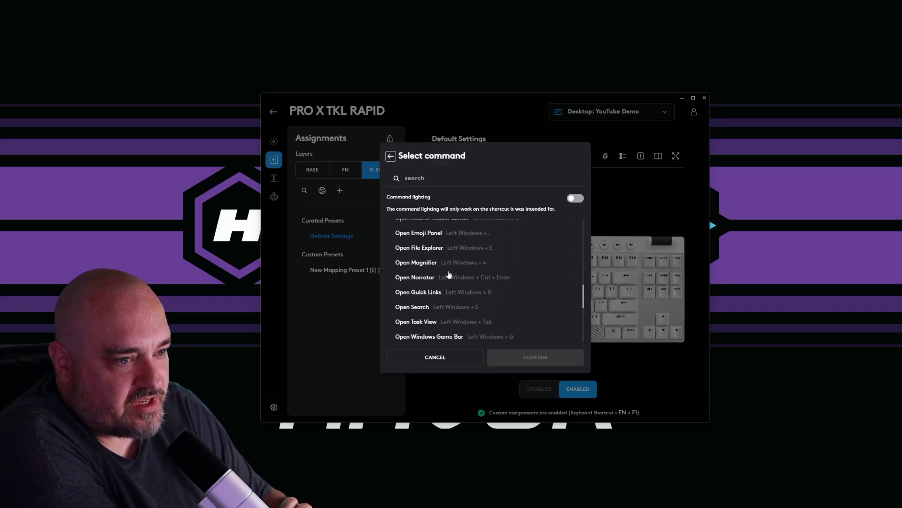
pyautogui.click(432, 231)
pyautogui.click(521, 355)
pyautogui.click(533, 303)
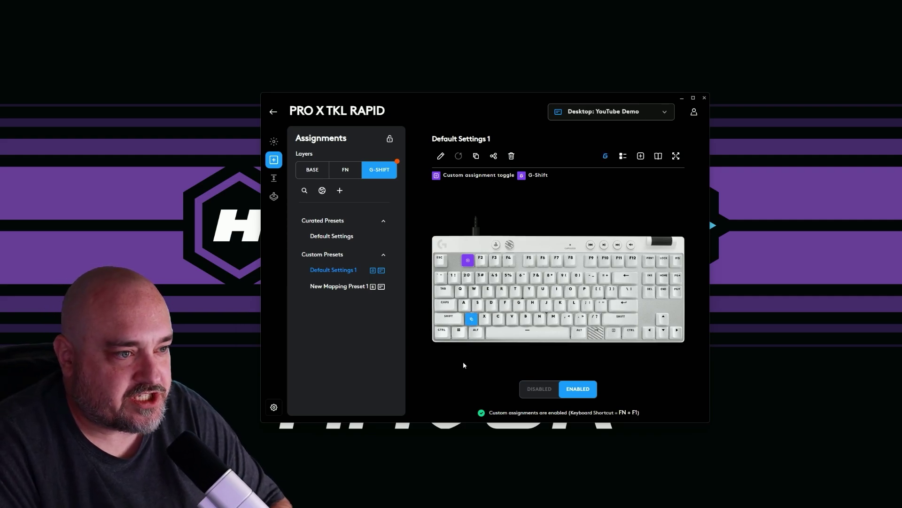
# Test the emoji panel shortcut with Win + period.
pyautogui.press('super+period')
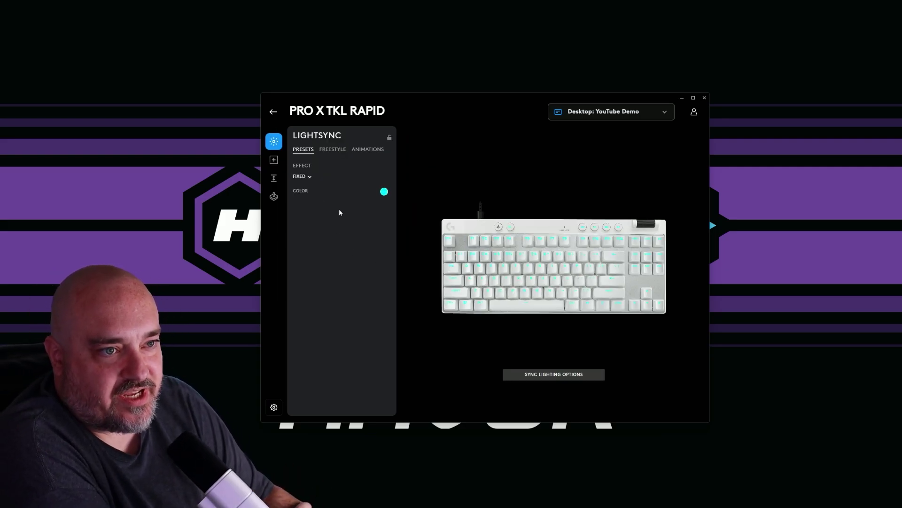
pyautogui.click(309, 178)
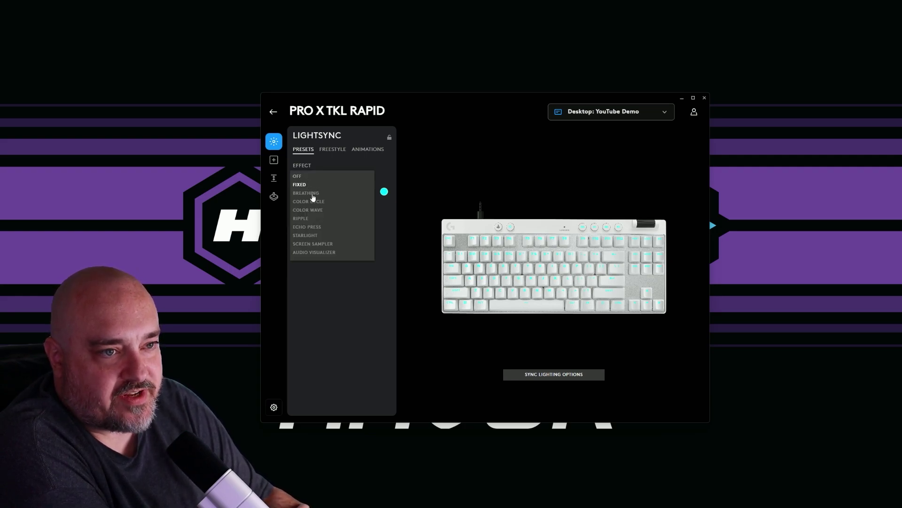
pyautogui.click(335, 149)
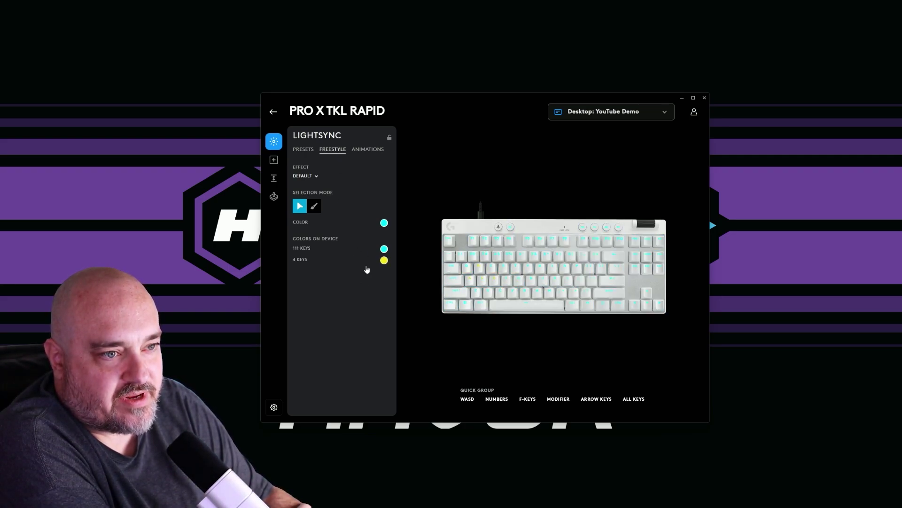
pyautogui.click(358, 151)
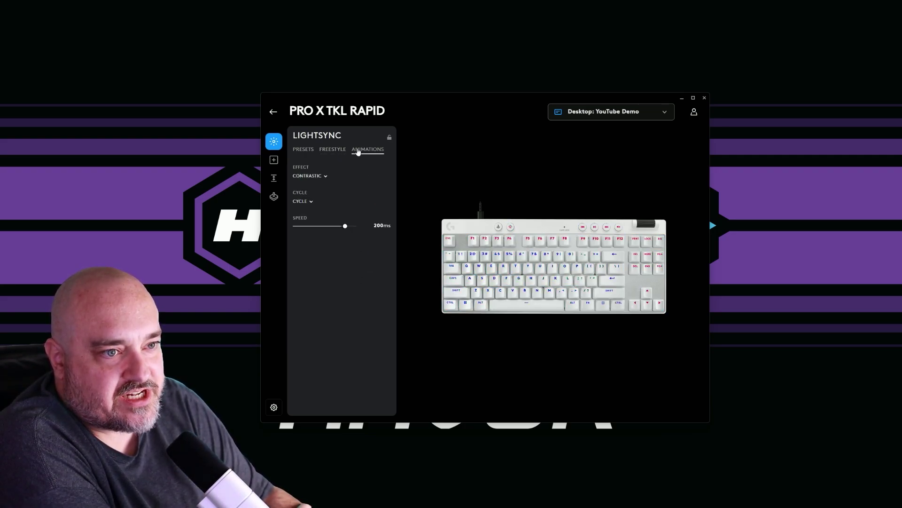
pyautogui.click(305, 151)
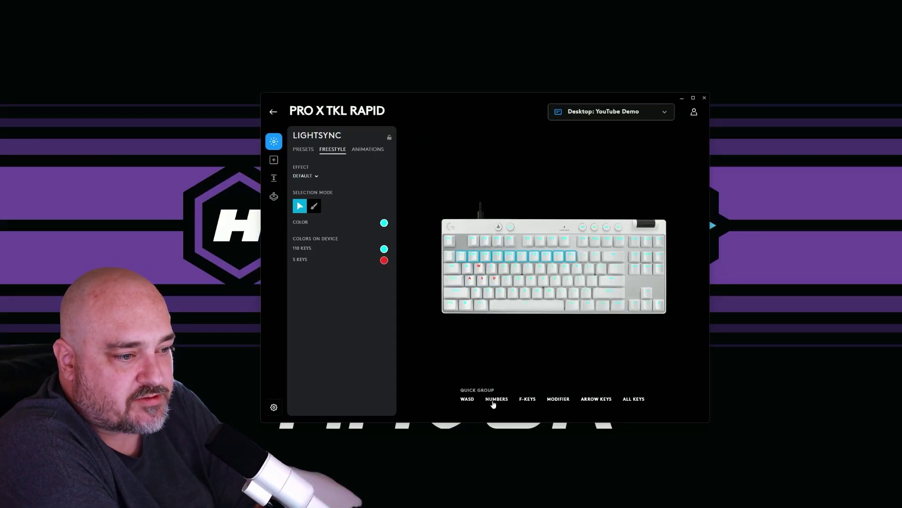
pyautogui.click(468, 400)
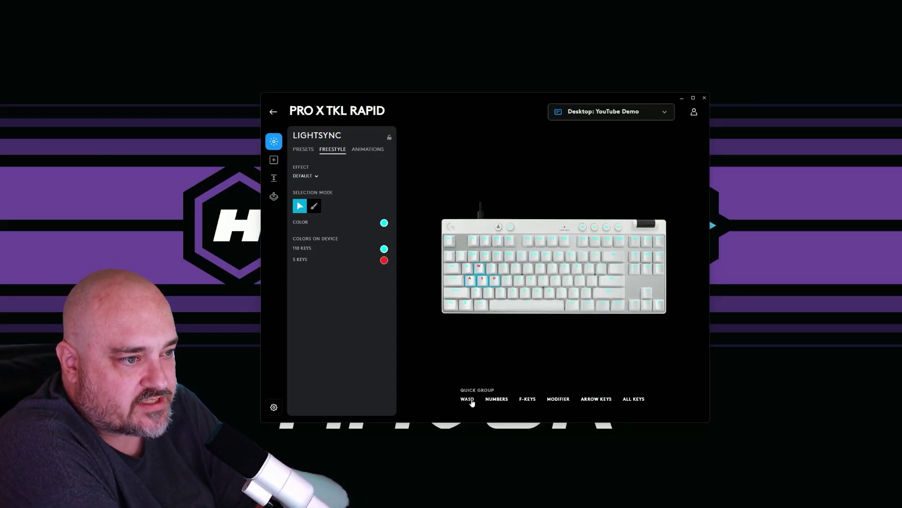
pyautogui.click(497, 399)
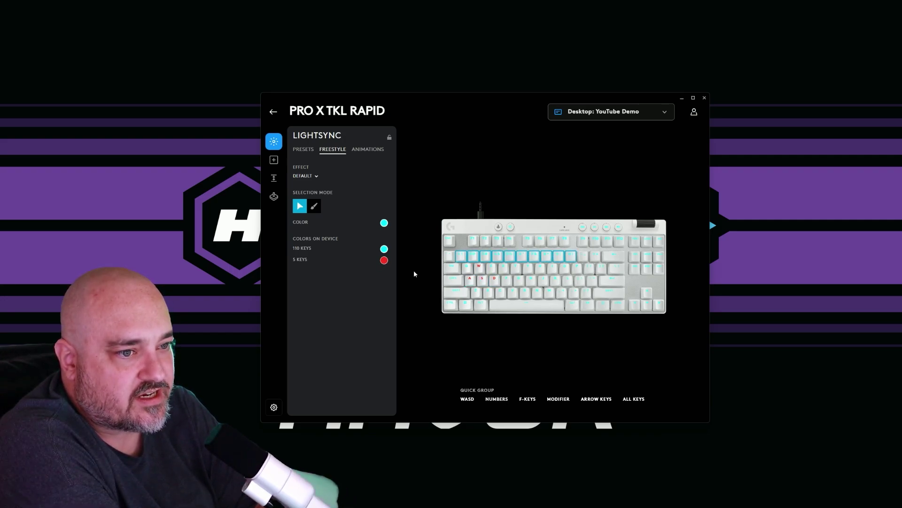
pyautogui.click(534, 400)
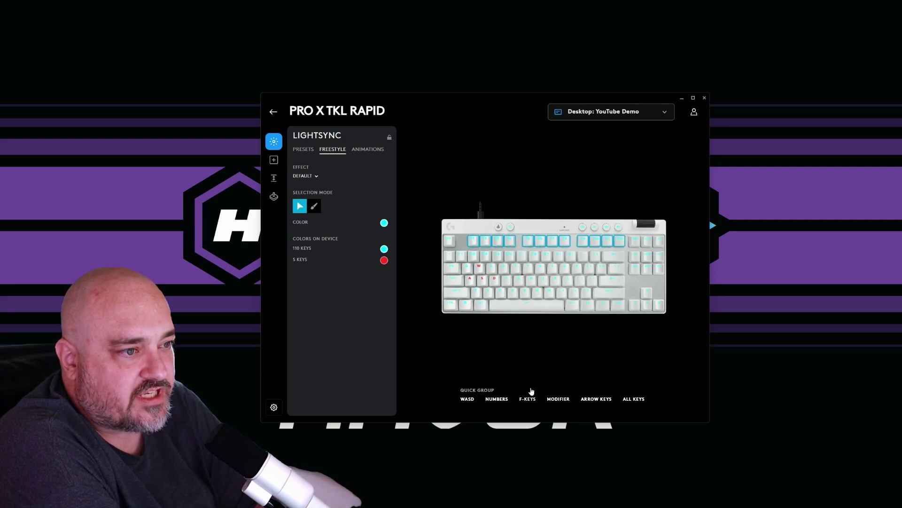
pyautogui.click(561, 399)
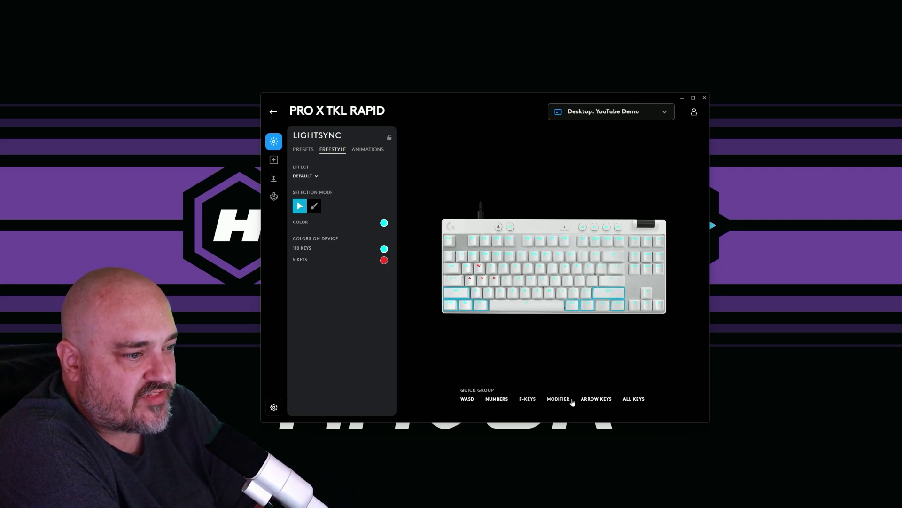
pyautogui.click(596, 399)
pyautogui.click(635, 400)
pyautogui.click(460, 351)
# Show the PRO X TKL RAPID device settings with firmware 170.1.13 and on-board memory status.
pyautogui.click(273, 407)
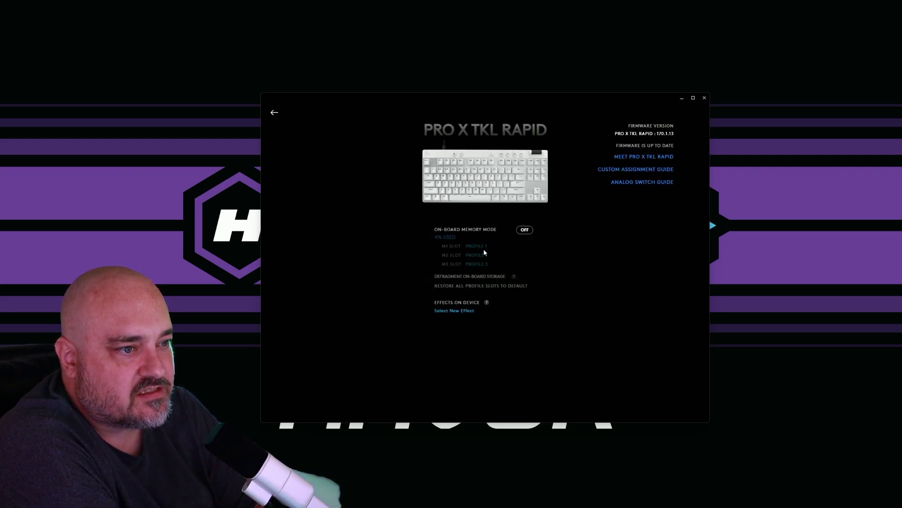